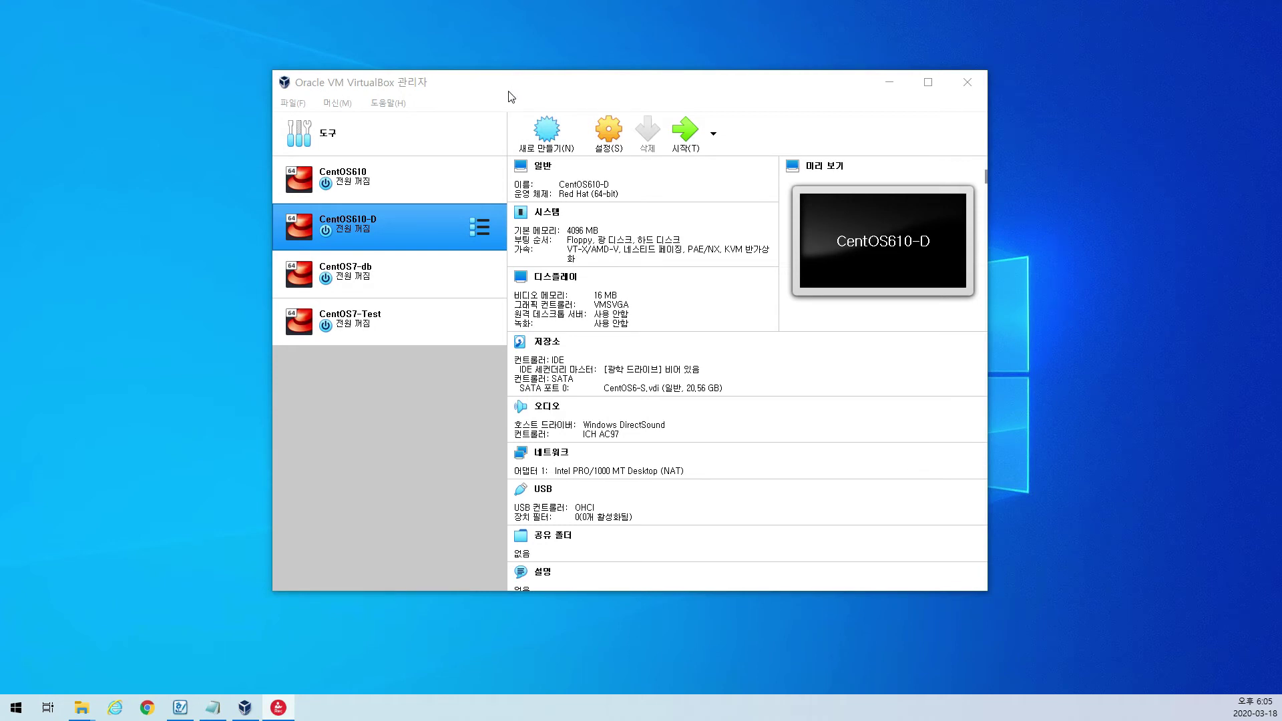
# Start creating a new virtual machine and name it CentOS7
pyautogui.click(551, 135)
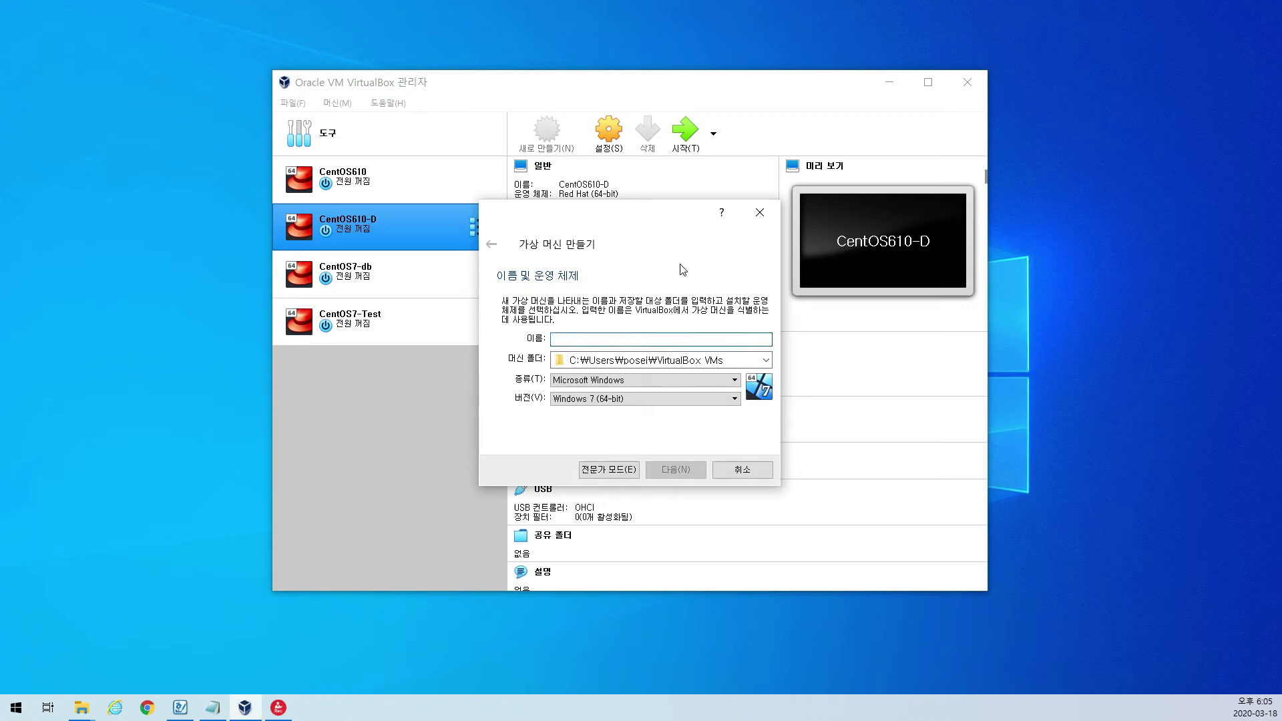
pyautogui.write('CentOS')
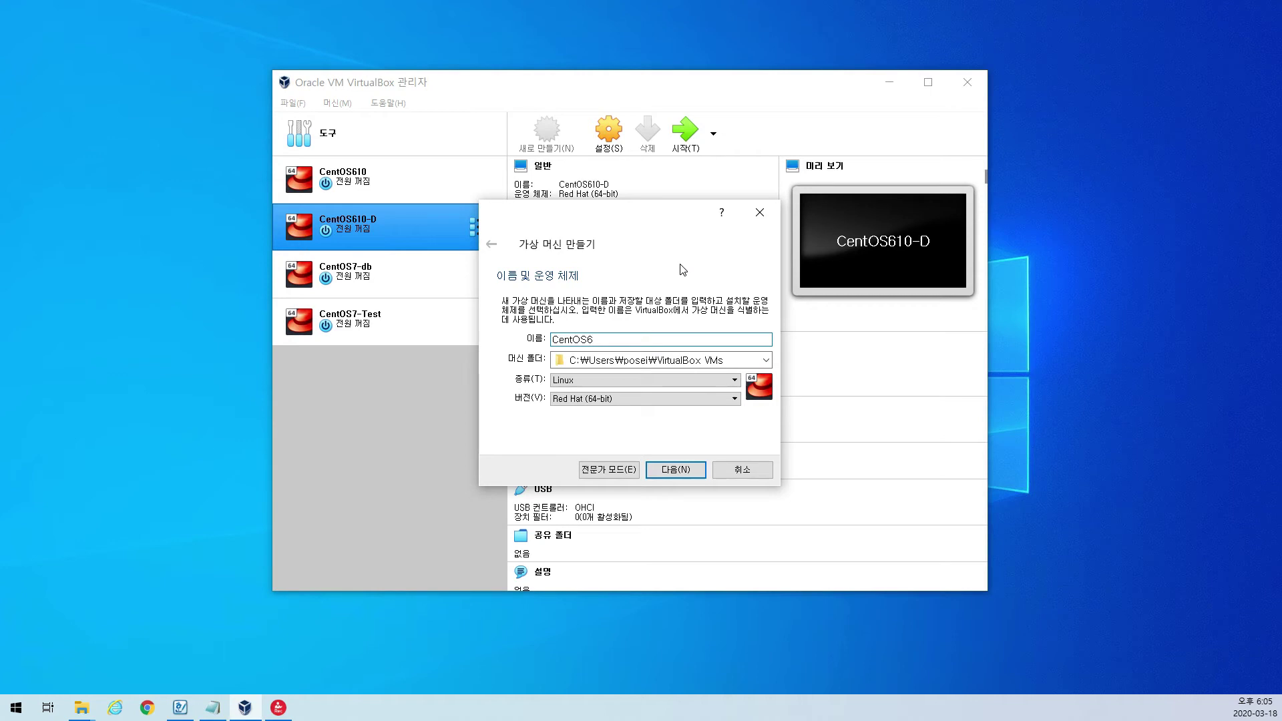
pyautogui.write('7')
pyautogui.click(620, 382)
pyautogui.click(620, 384)
pyautogui.click(622, 398)
pyautogui.click(623, 398)
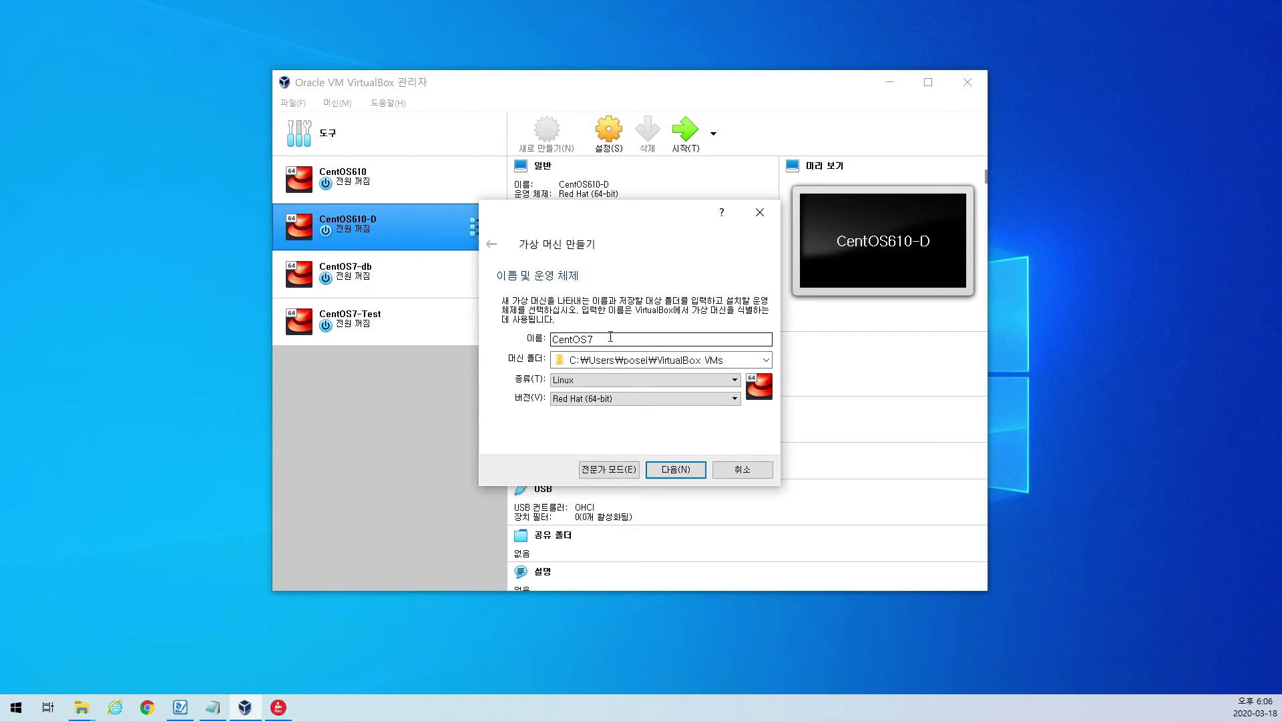
pyautogui.press('BackSpace')
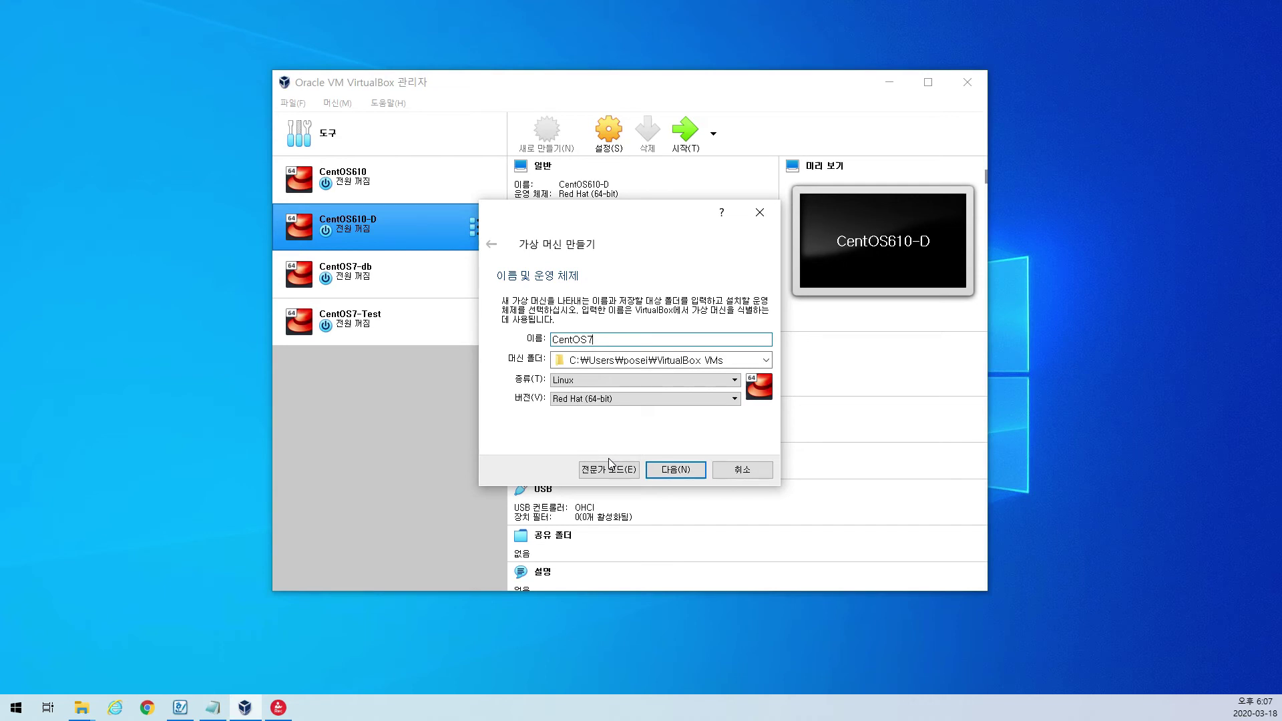
# Set the guest operating system type to Linux and the version to Red Hat (64-bit), and continue to the memory size
pyautogui.click(735, 382)
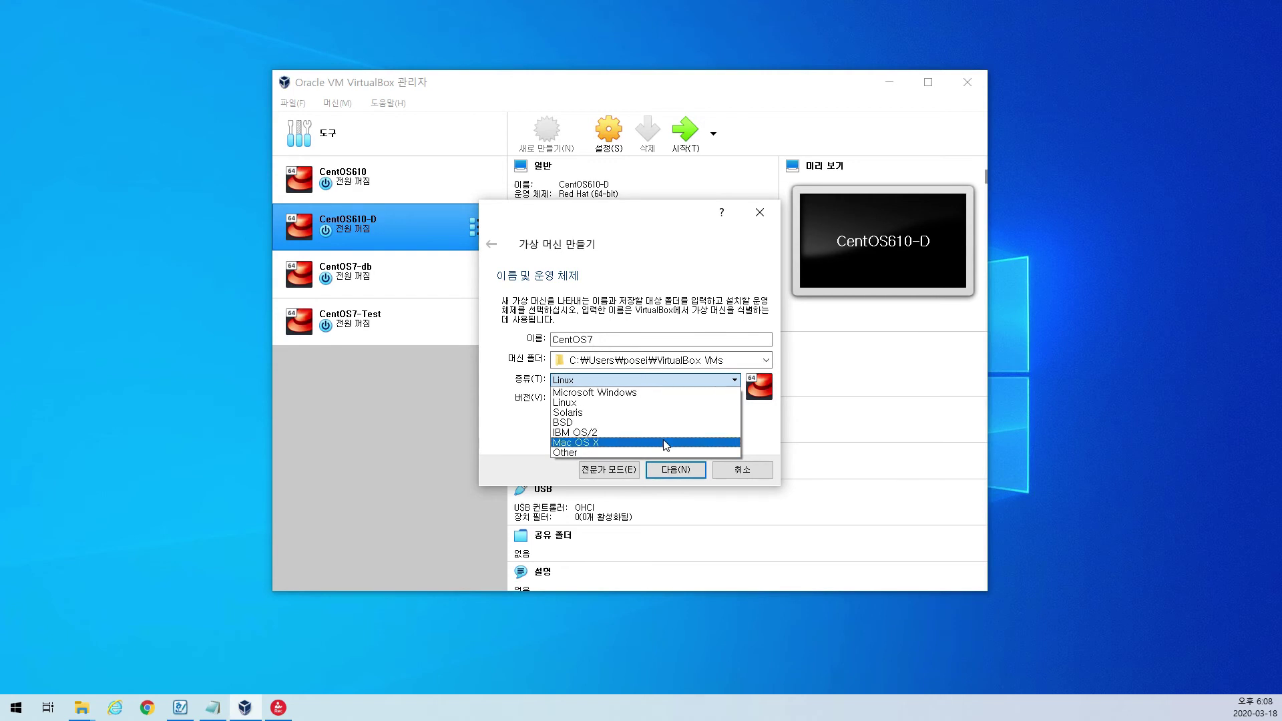
pyautogui.click(496, 436)
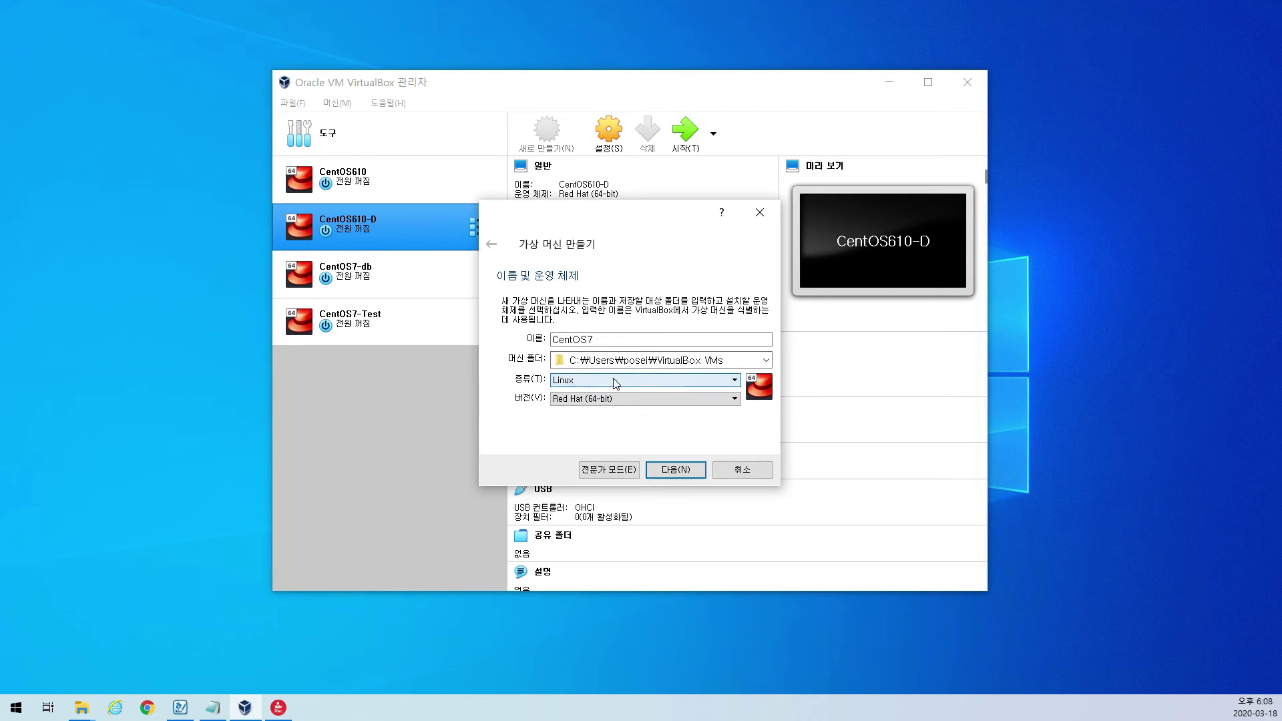
pyautogui.click(641, 400)
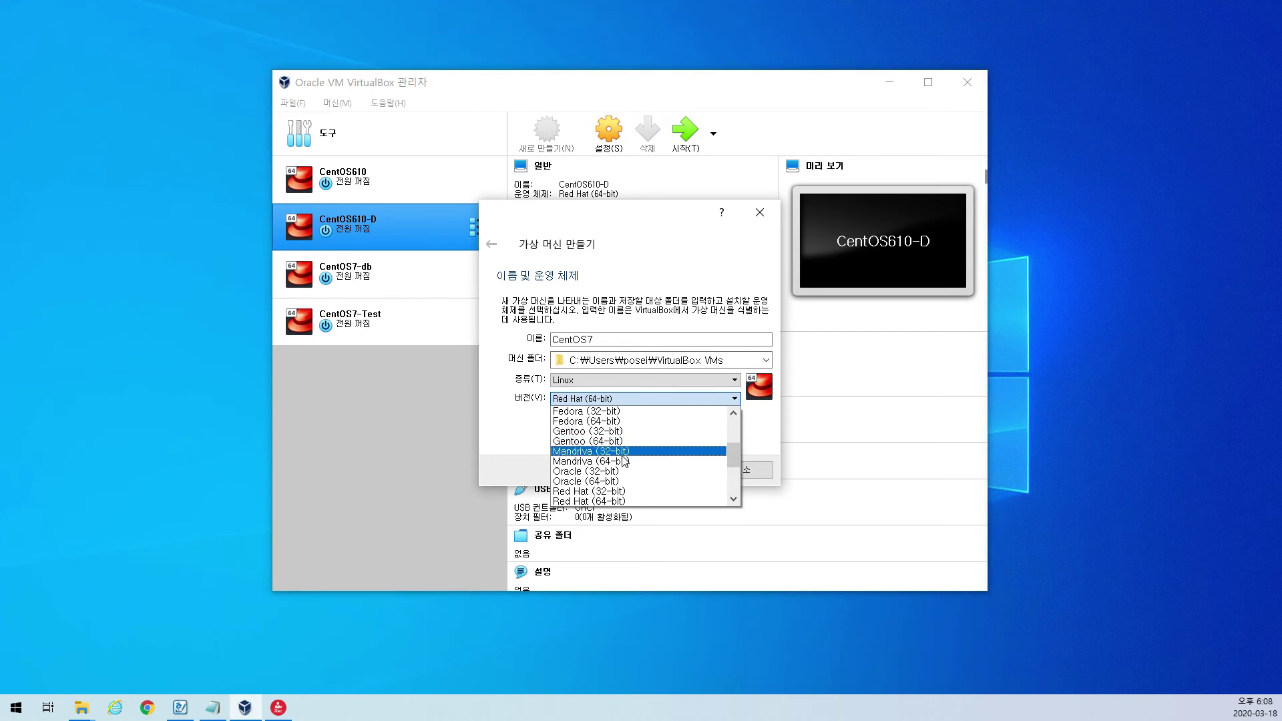
pyautogui.click(631, 492)
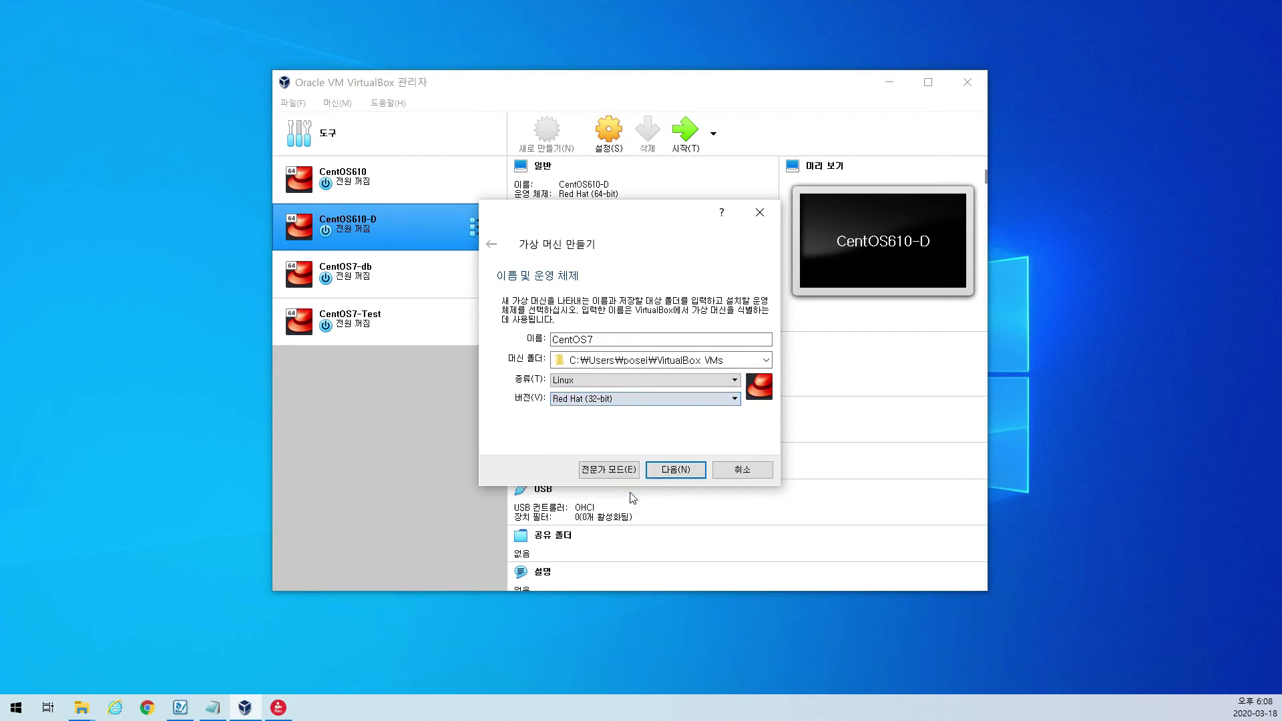
pyautogui.click(641, 401)
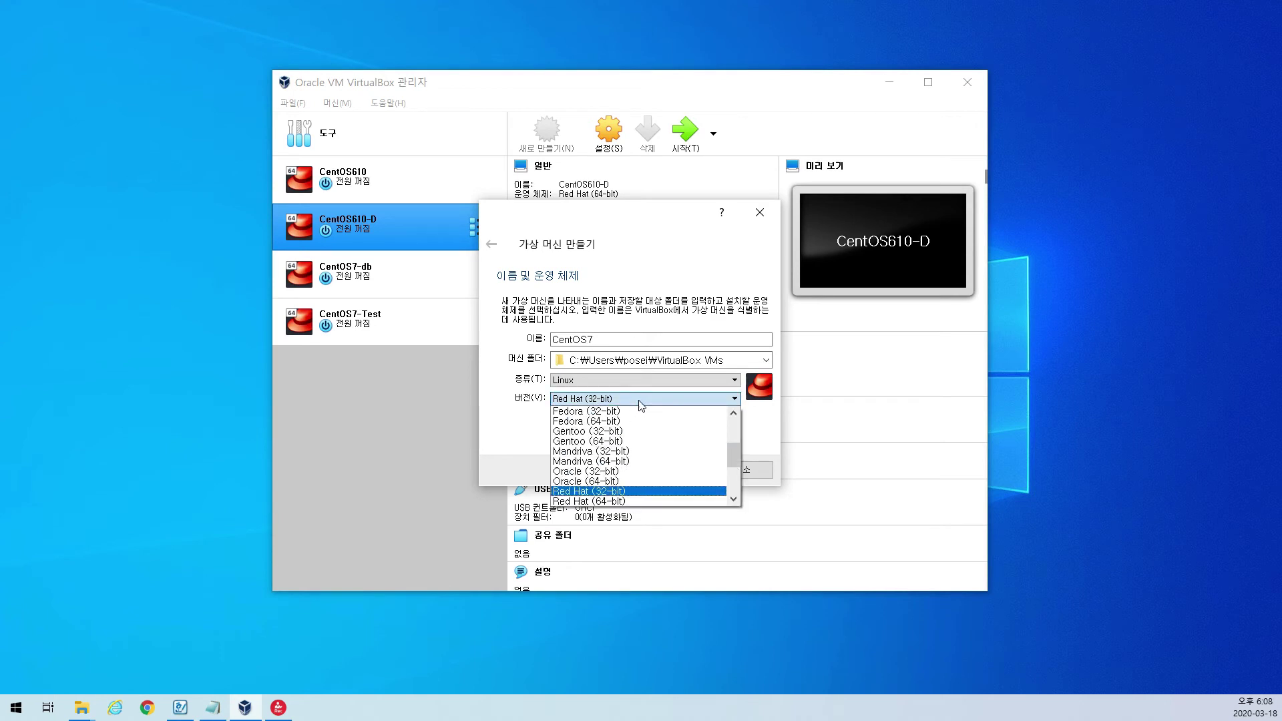
pyautogui.click(628, 502)
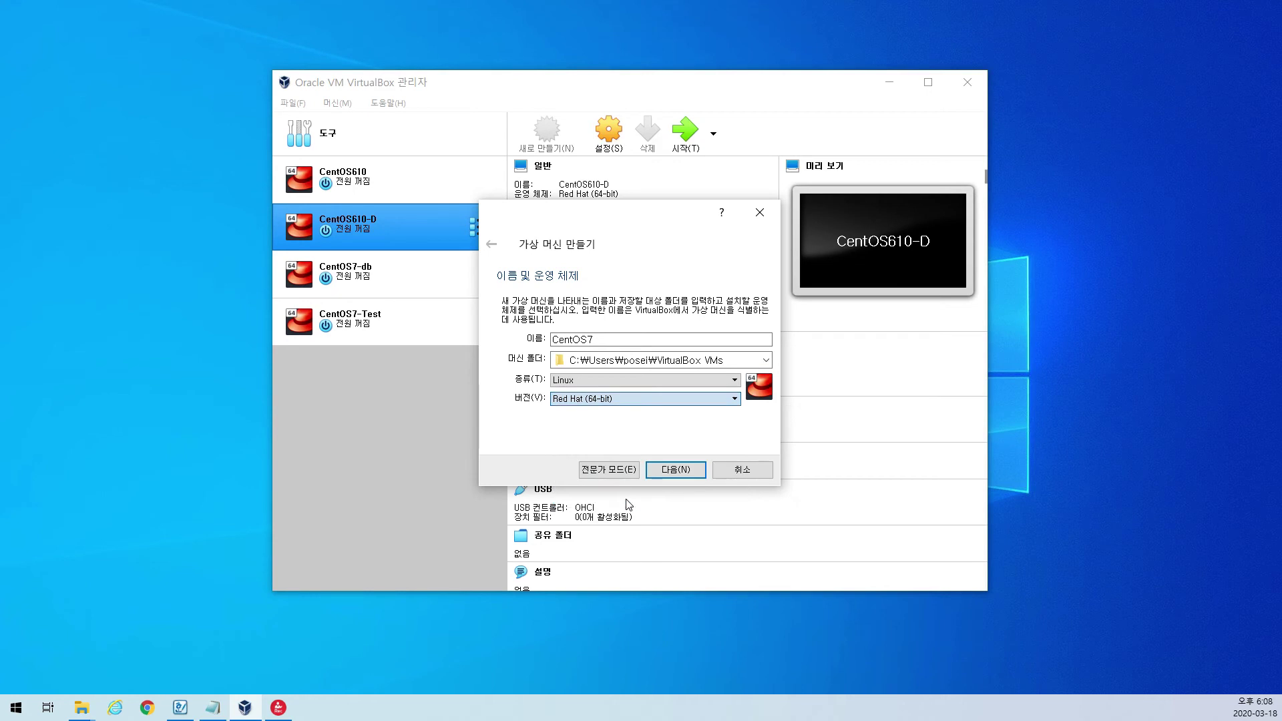
pyautogui.click(622, 401)
pyautogui.scroll(5, 641, 441)
pyautogui.scroll(-5, 642, 446)
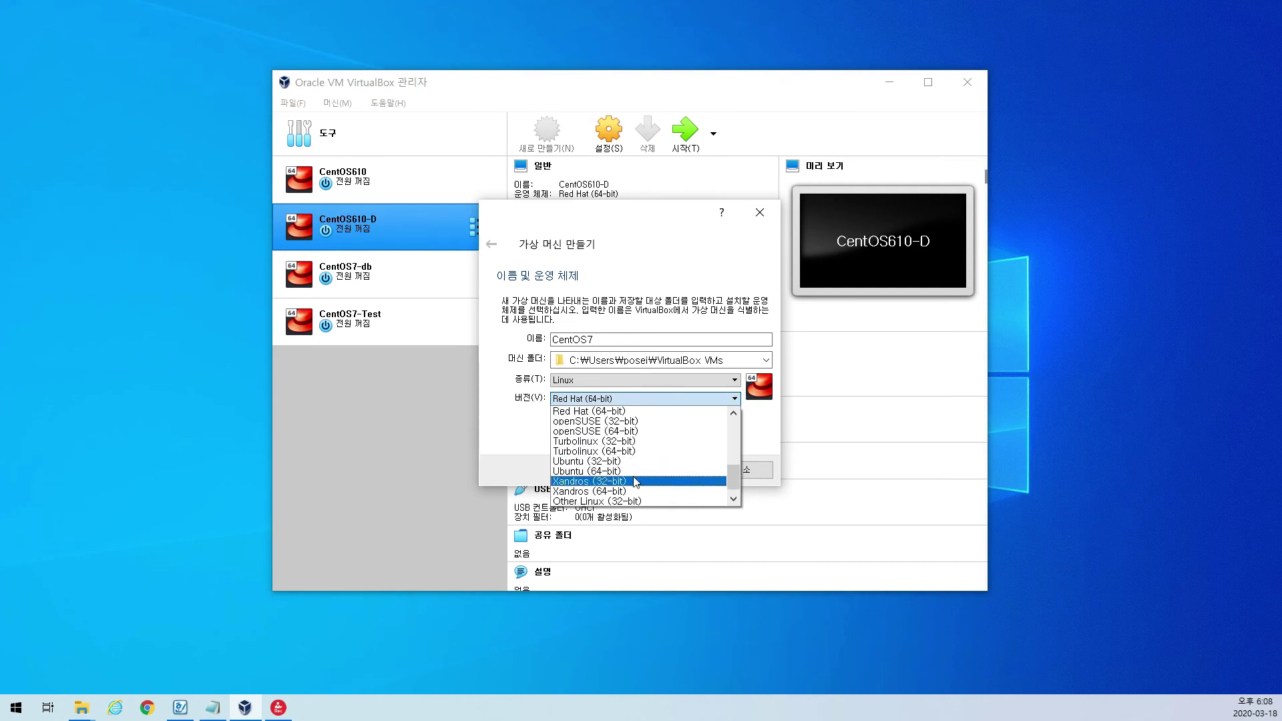
pyautogui.scroll(3, 634, 484)
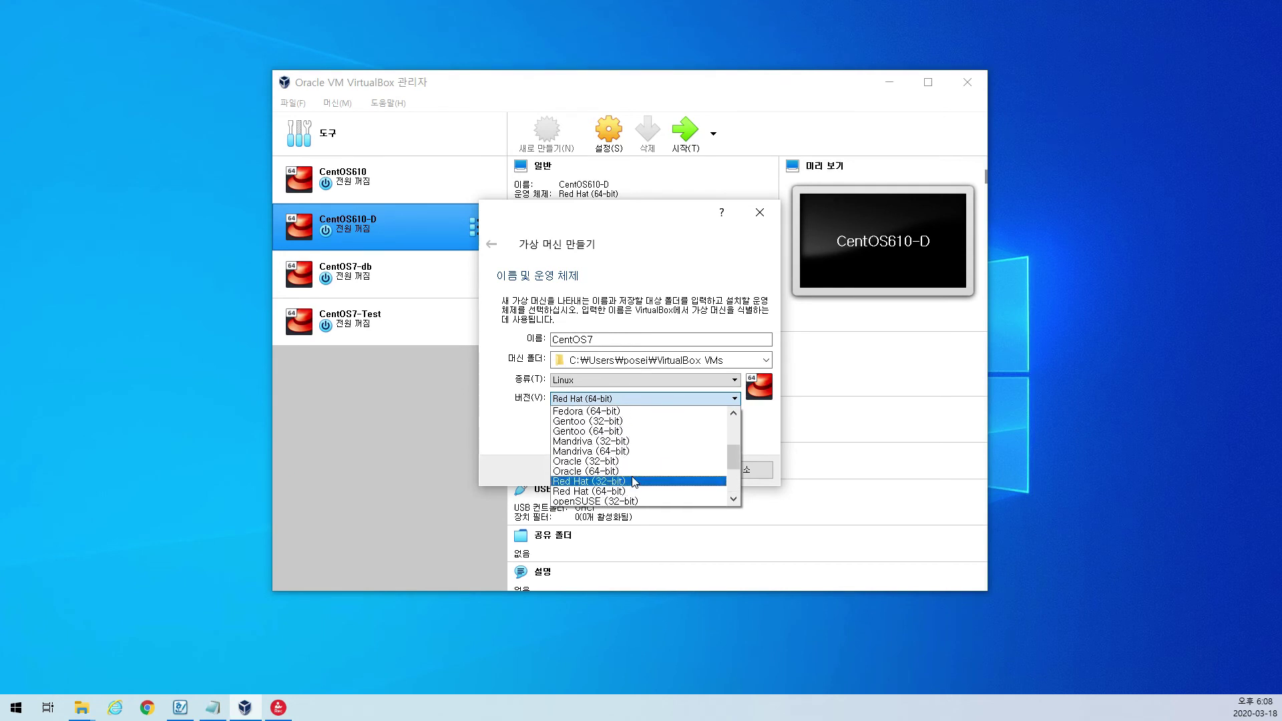
pyautogui.click(629, 491)
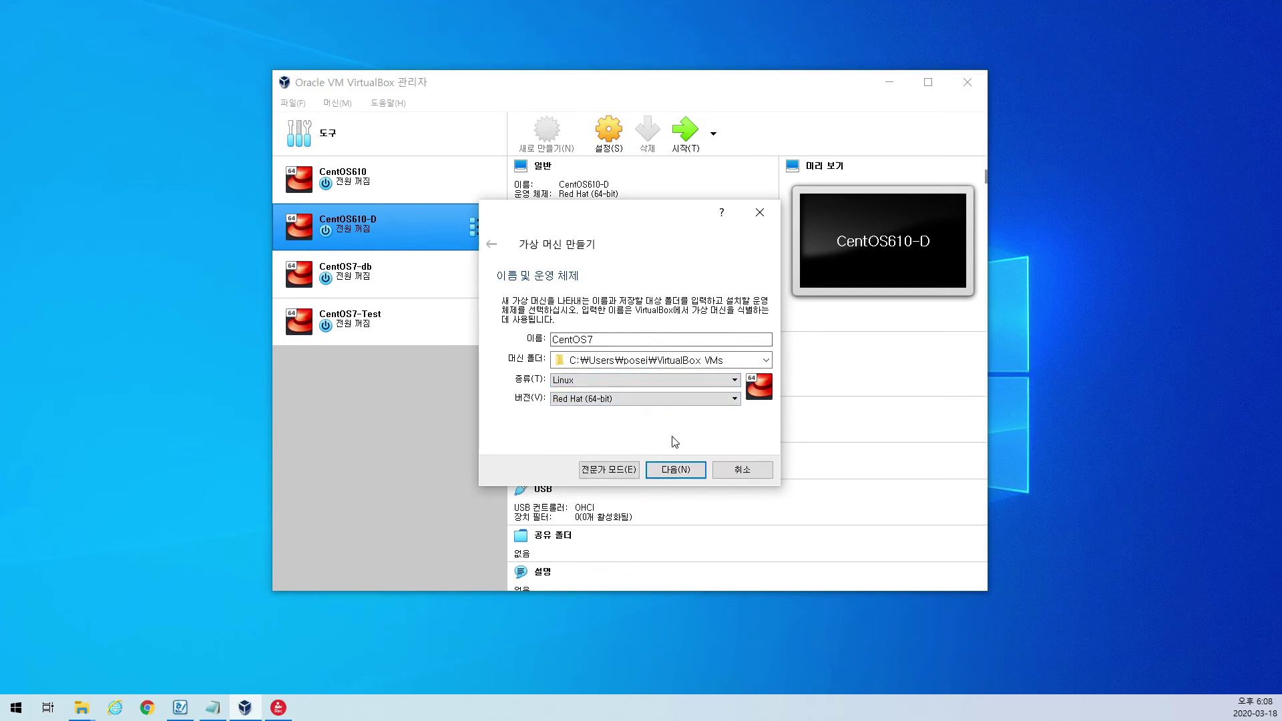
pyautogui.click(674, 473)
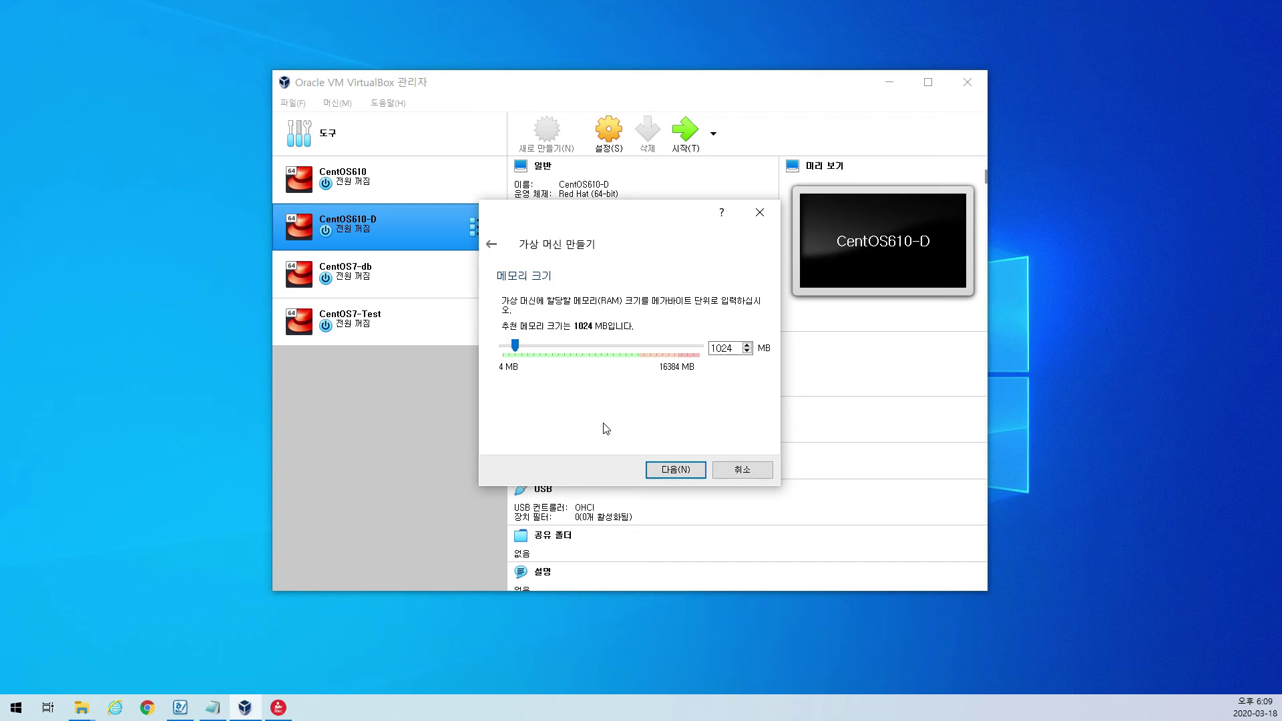
# Set the virtual machine's memory size to 2048 MB and continue to the hard disk options
pyautogui.click(746, 349)
pyautogui.write('2048')
pyautogui.click(690, 471)
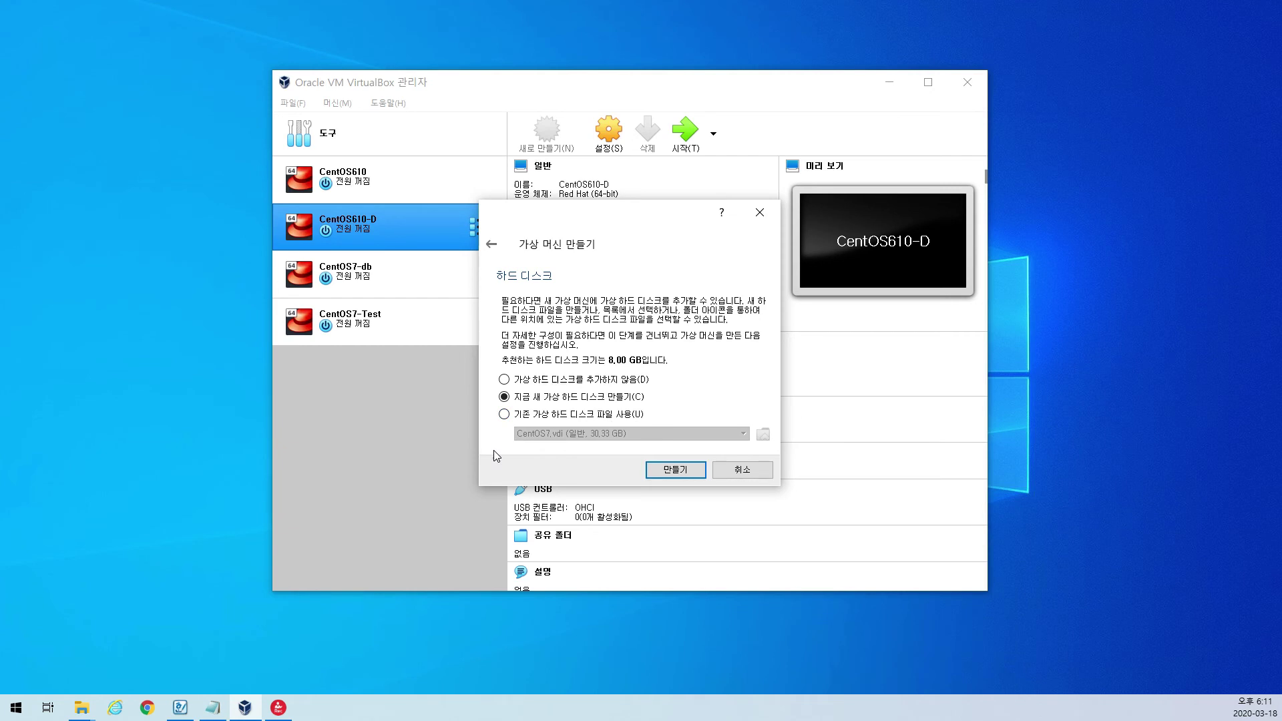
pyautogui.click(504, 415)
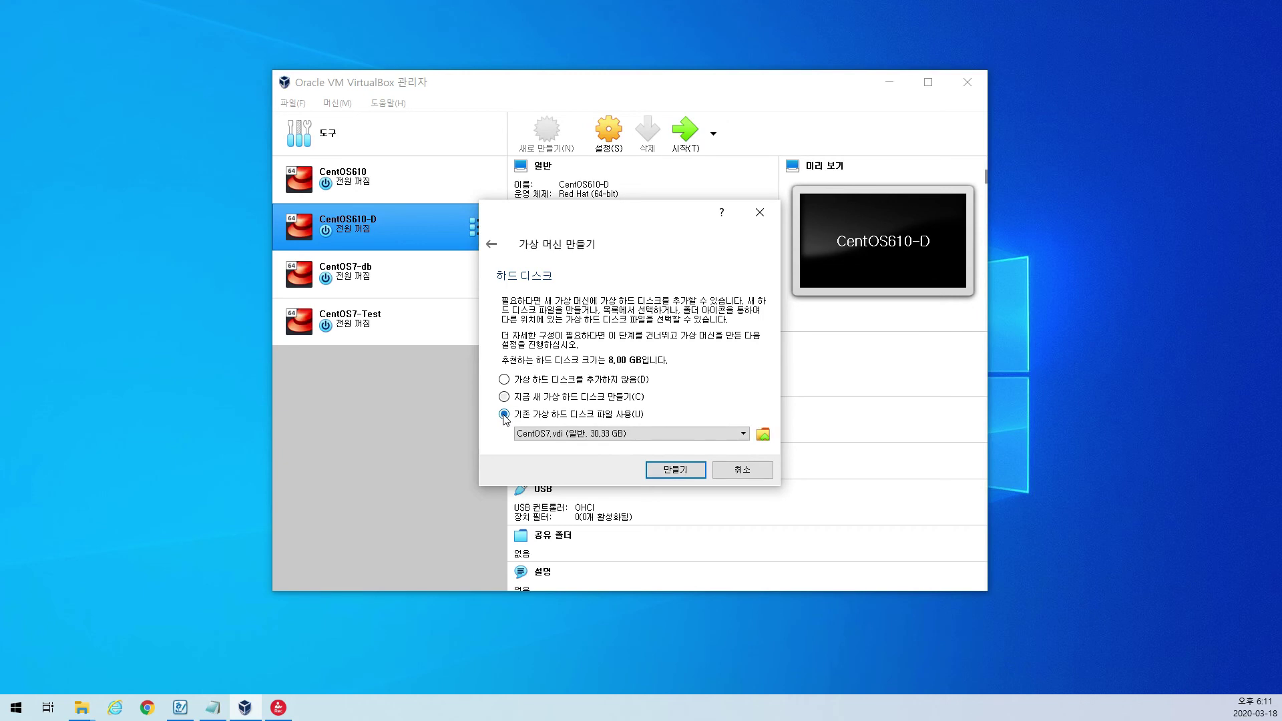
pyautogui.click(763, 434)
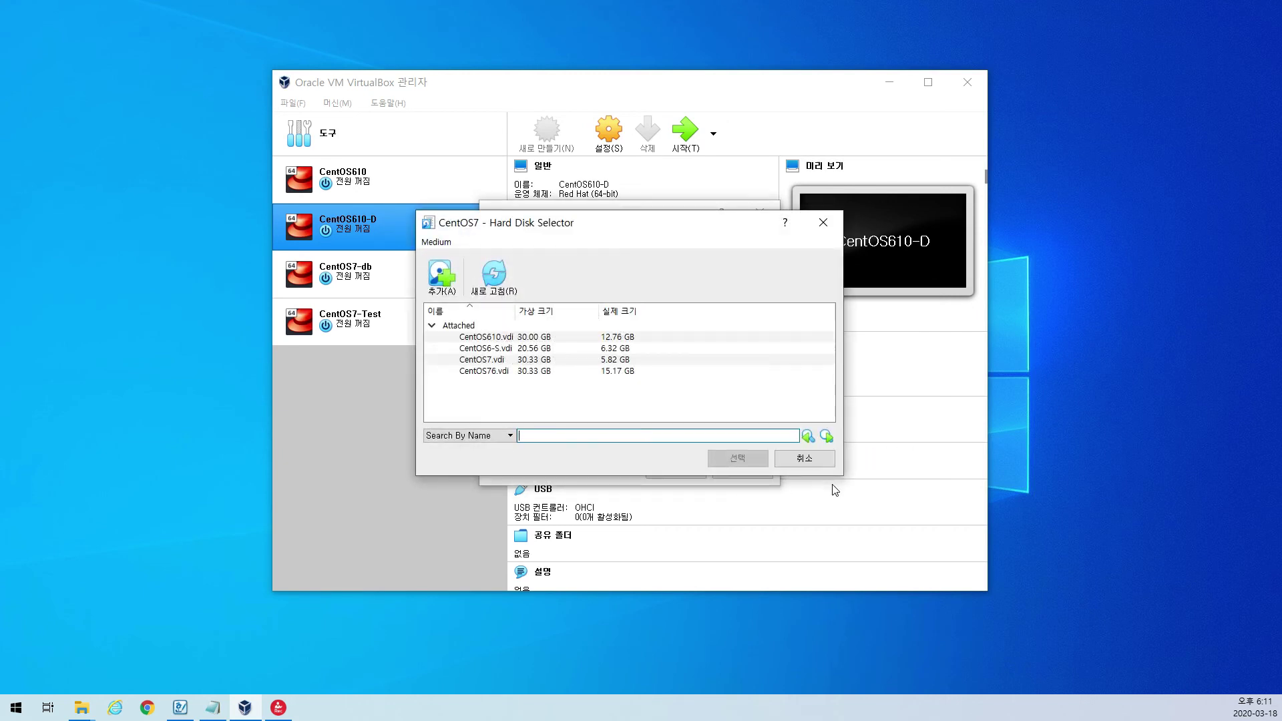
pyautogui.click(818, 458)
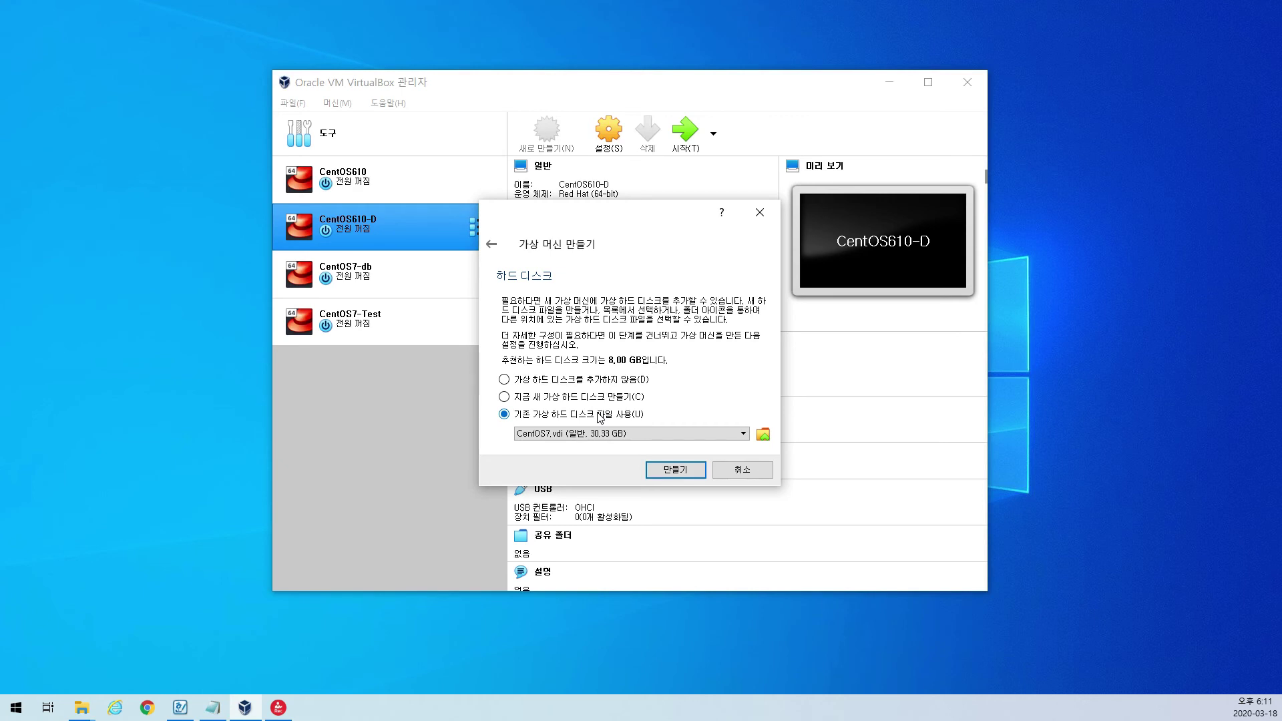
pyautogui.click(504, 396)
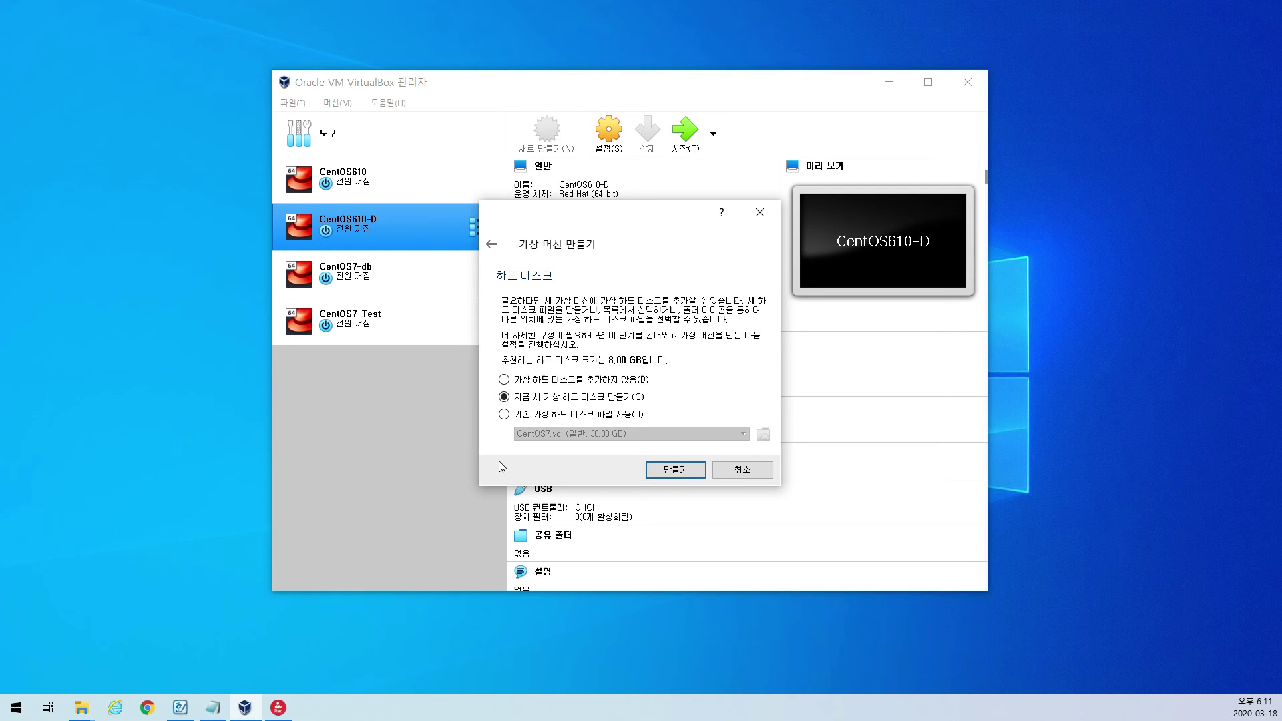
# Begin a new virtual hard disk using the VDI (VirtualBox Disk Image) file type with dynamically allocated storage
pyautogui.click(668, 471)
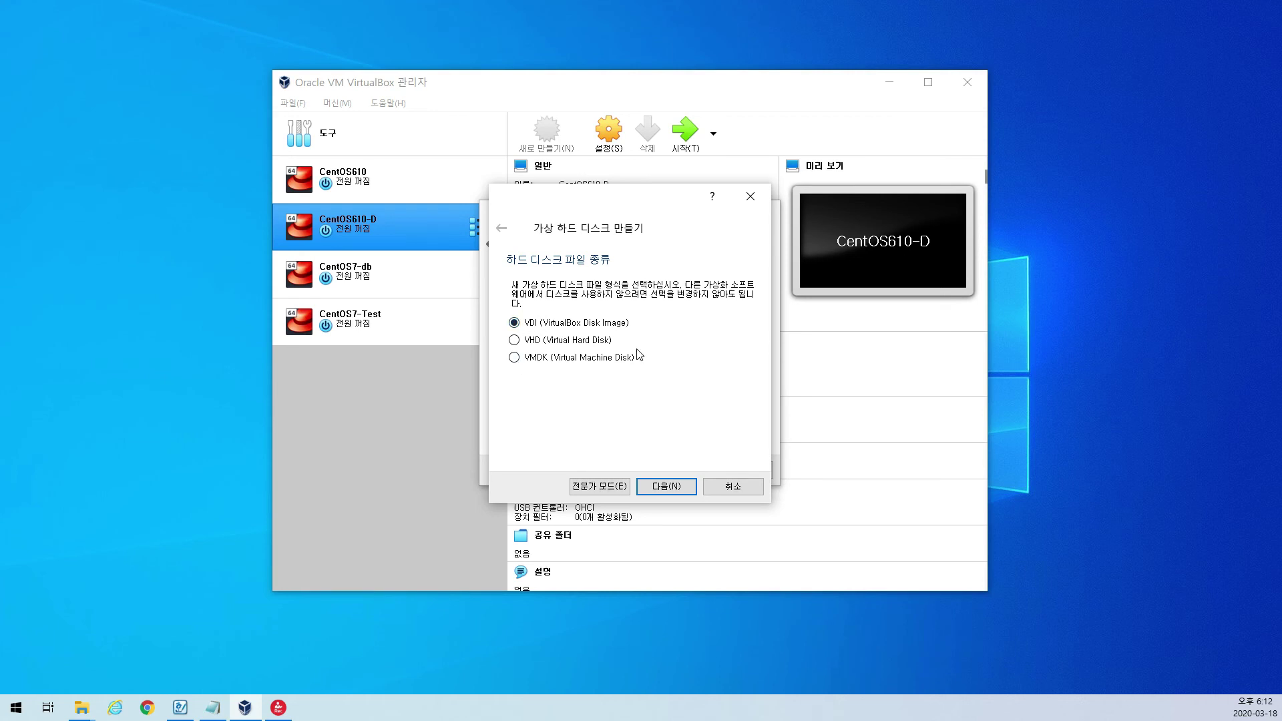
pyautogui.click(660, 486)
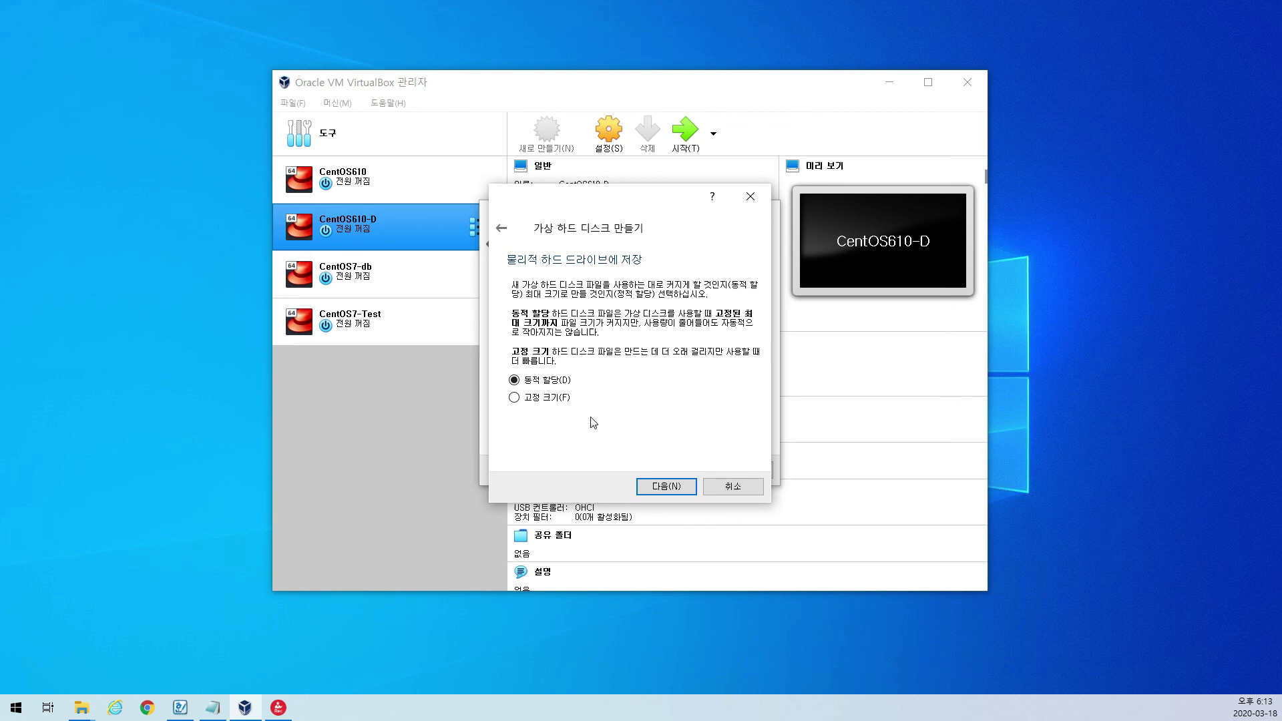
pyautogui.click(557, 400)
pyautogui.click(514, 380)
pyautogui.click(666, 487)
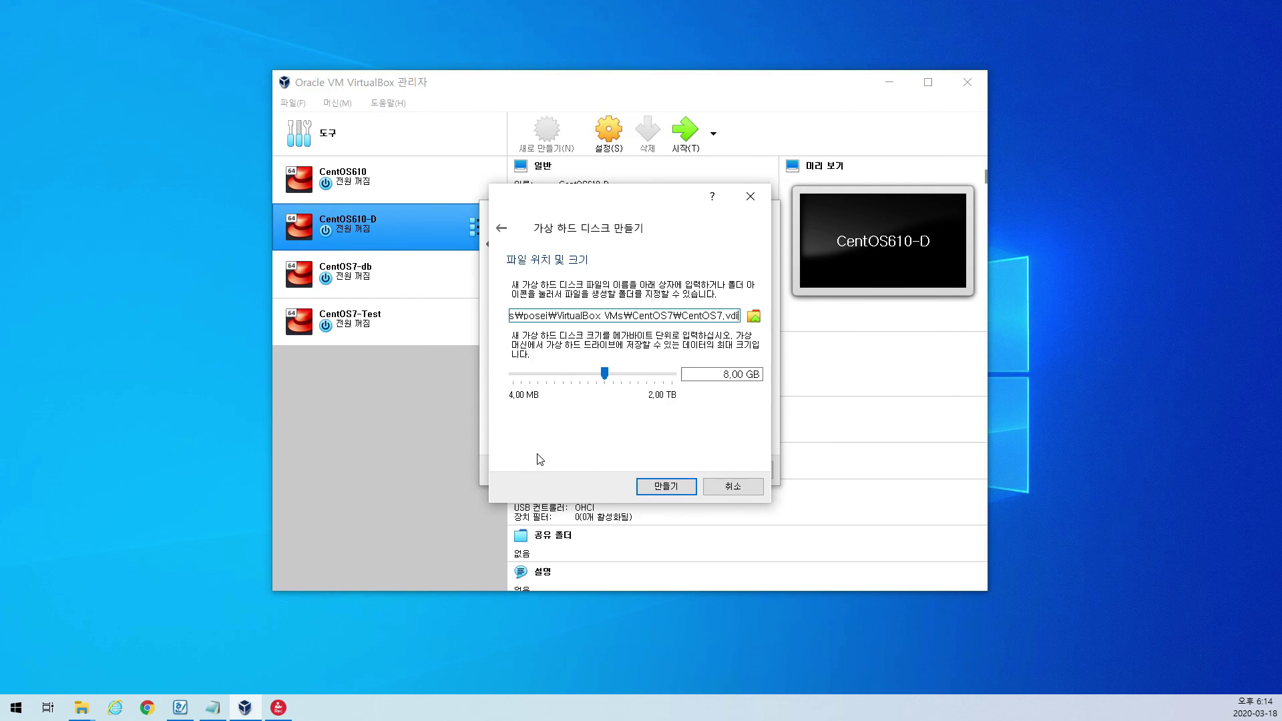
# Inspect the full file path where the new virtual hard disk is stored
pyautogui.click(532, 317)
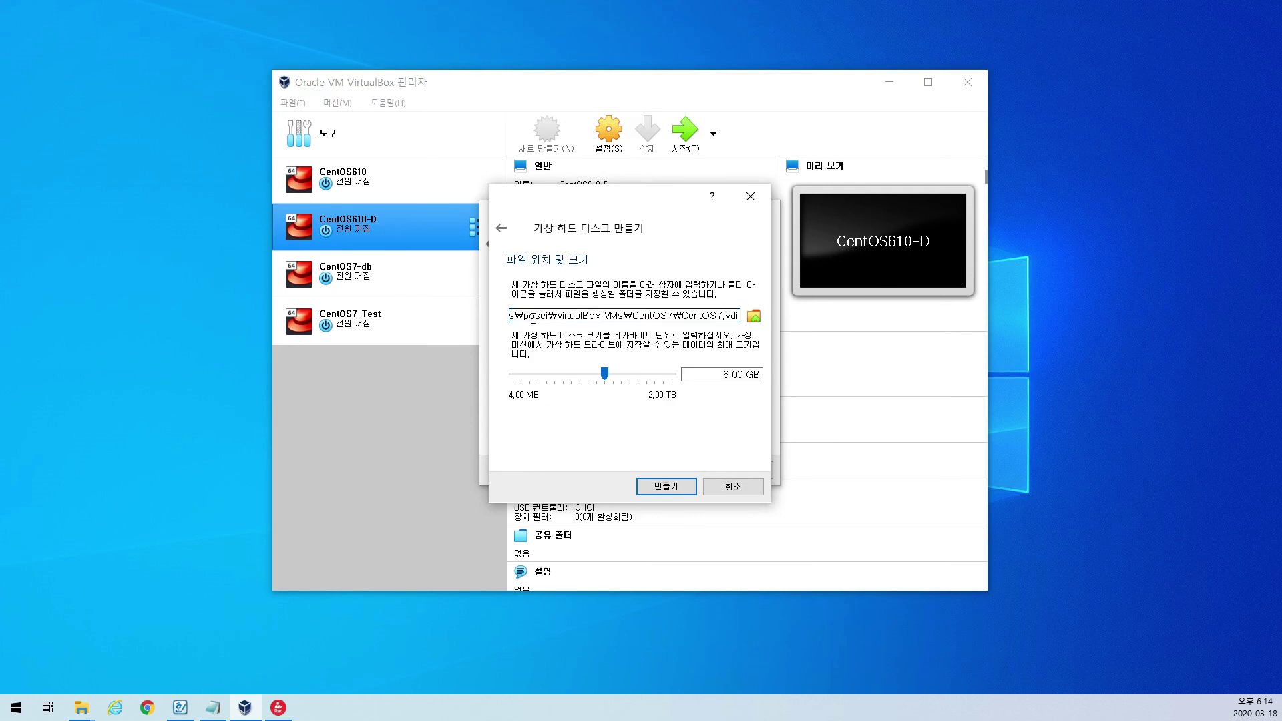
pyautogui.press('Home')
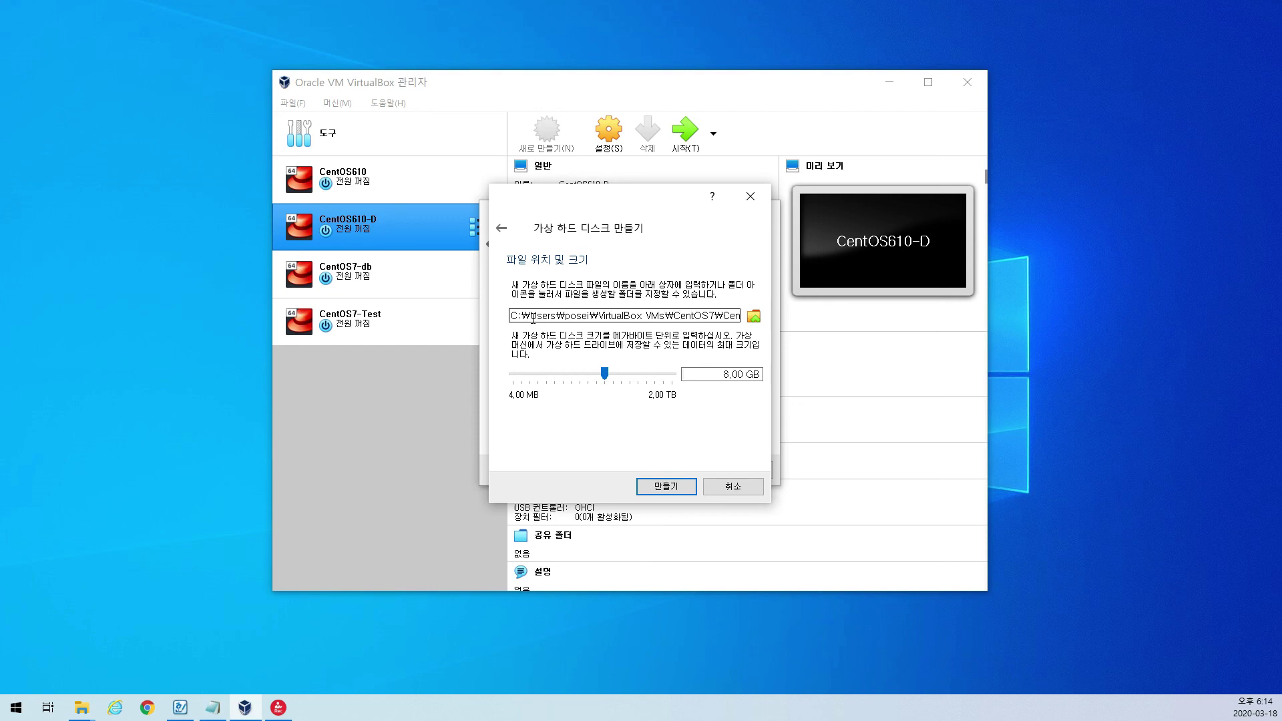
pyautogui.write('tOS7.vdi')
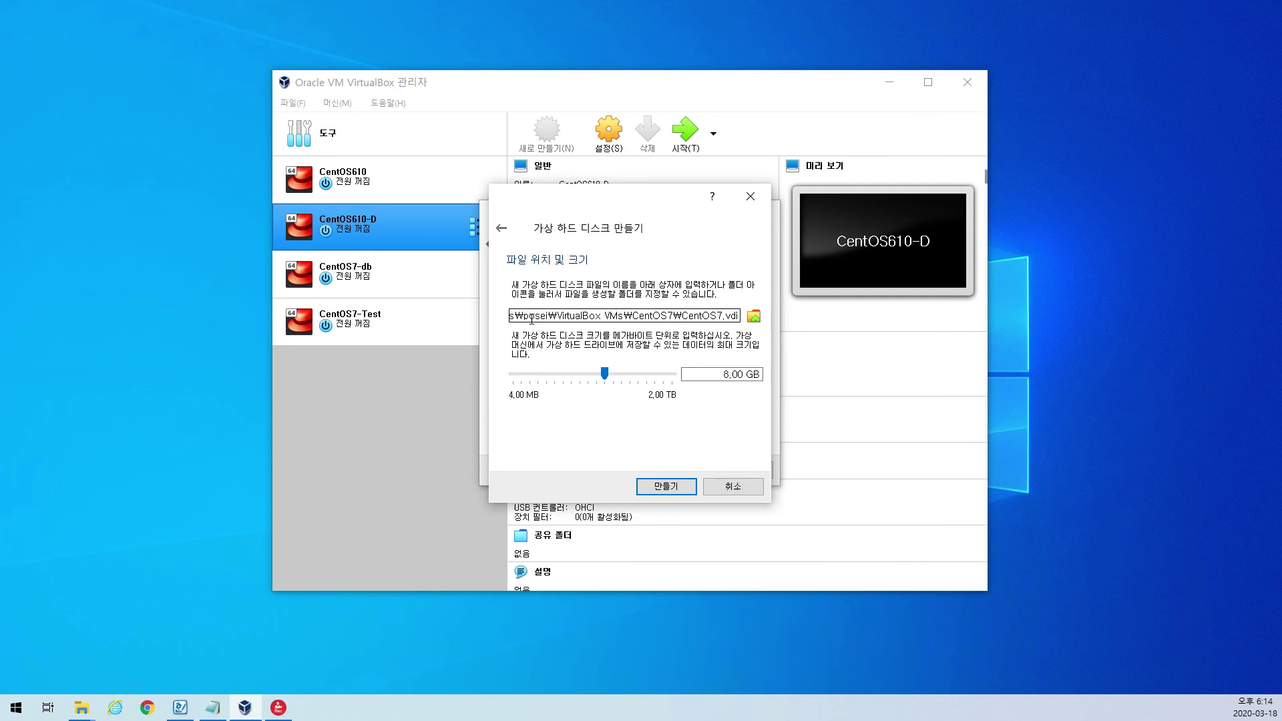
pyautogui.click(753, 316)
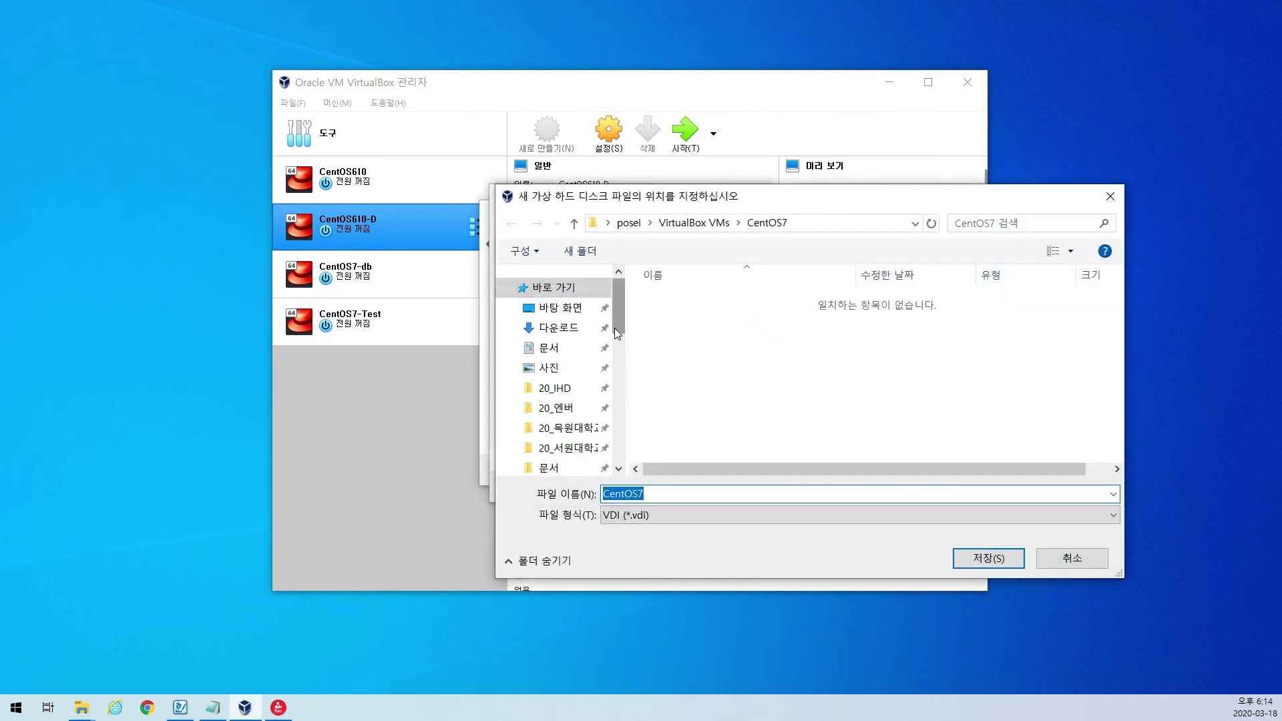
pyautogui.moveTo(614, 327); pyautogui.dragTo(621, 400)
pyautogui.click(548, 370)
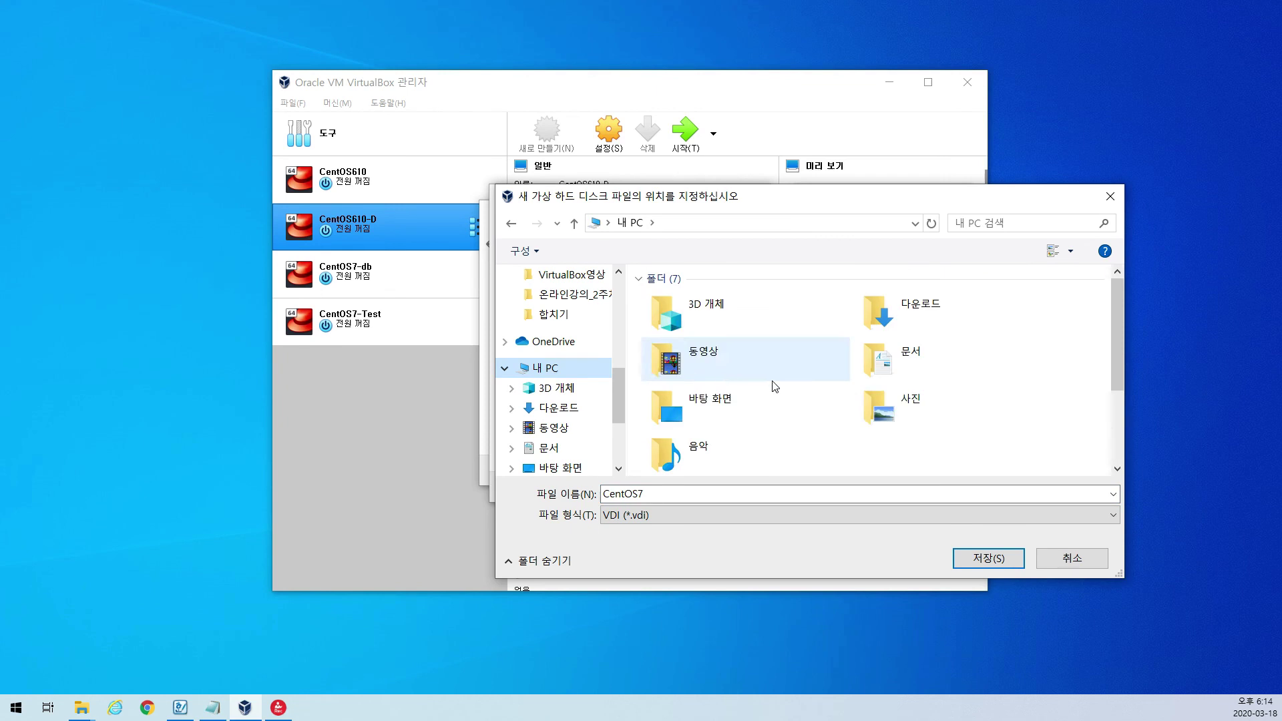
pyautogui.scroll(-2, 847, 421)
pyautogui.click(942, 452)
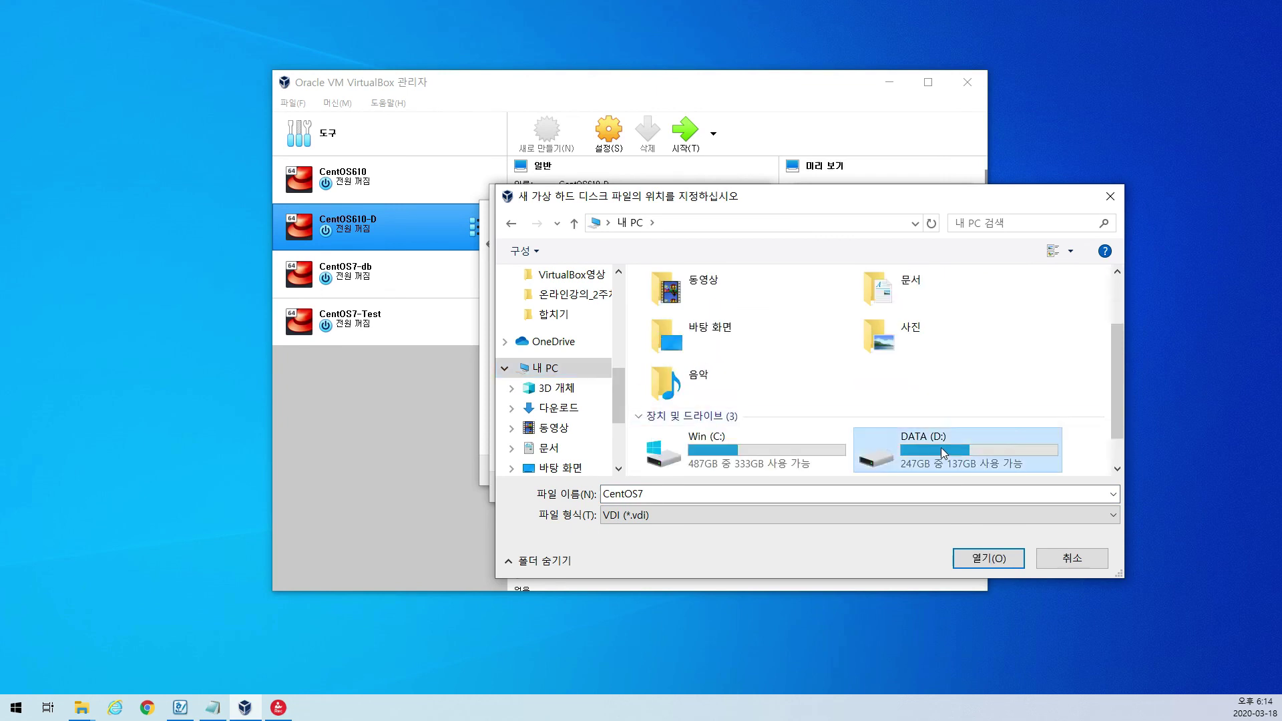
pyautogui.doubleClick(941, 447)
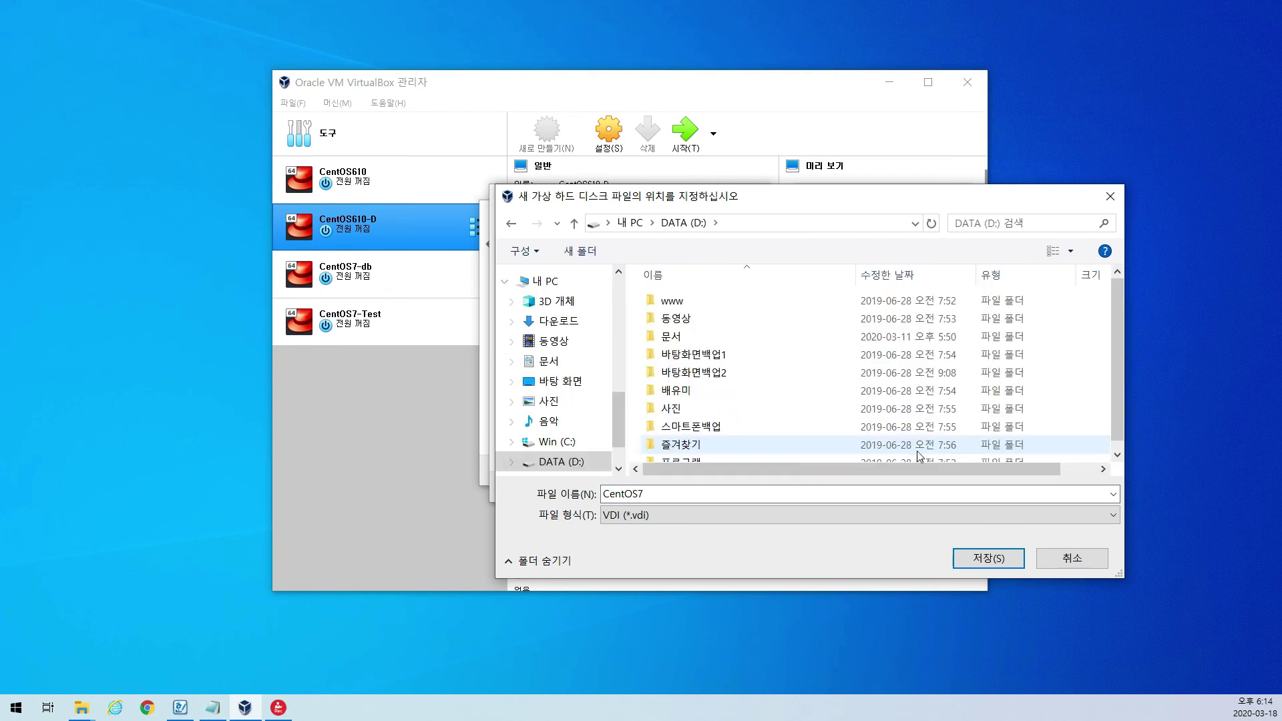
pyautogui.click(1110, 197)
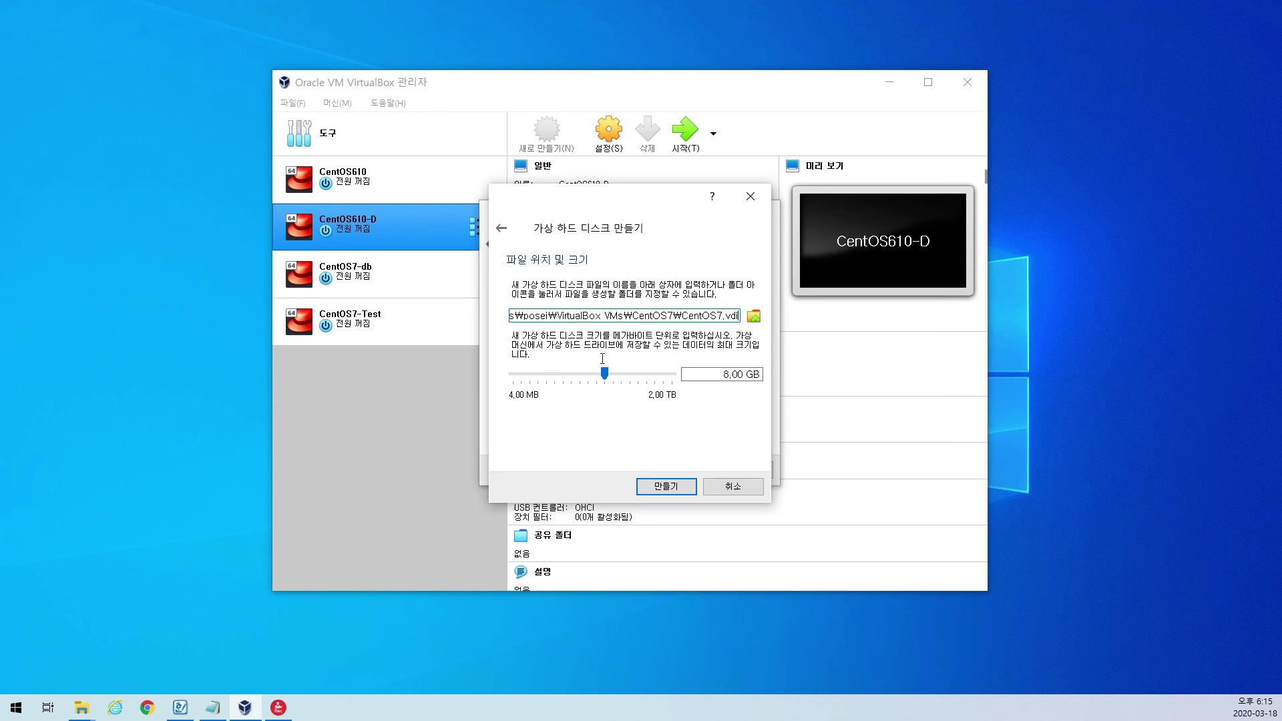
# Set the virtual hard disk size to 30.92 GB and create the disk, completing the CentOS7 machine
pyautogui.moveTo(618, 377); pyautogui.dragTo(625, 371)
pyautogui.moveTo(623, 378); pyautogui.dragTo(625, 380)
pyautogui.moveTo(737, 375); pyautogui.dragTo(716, 374)
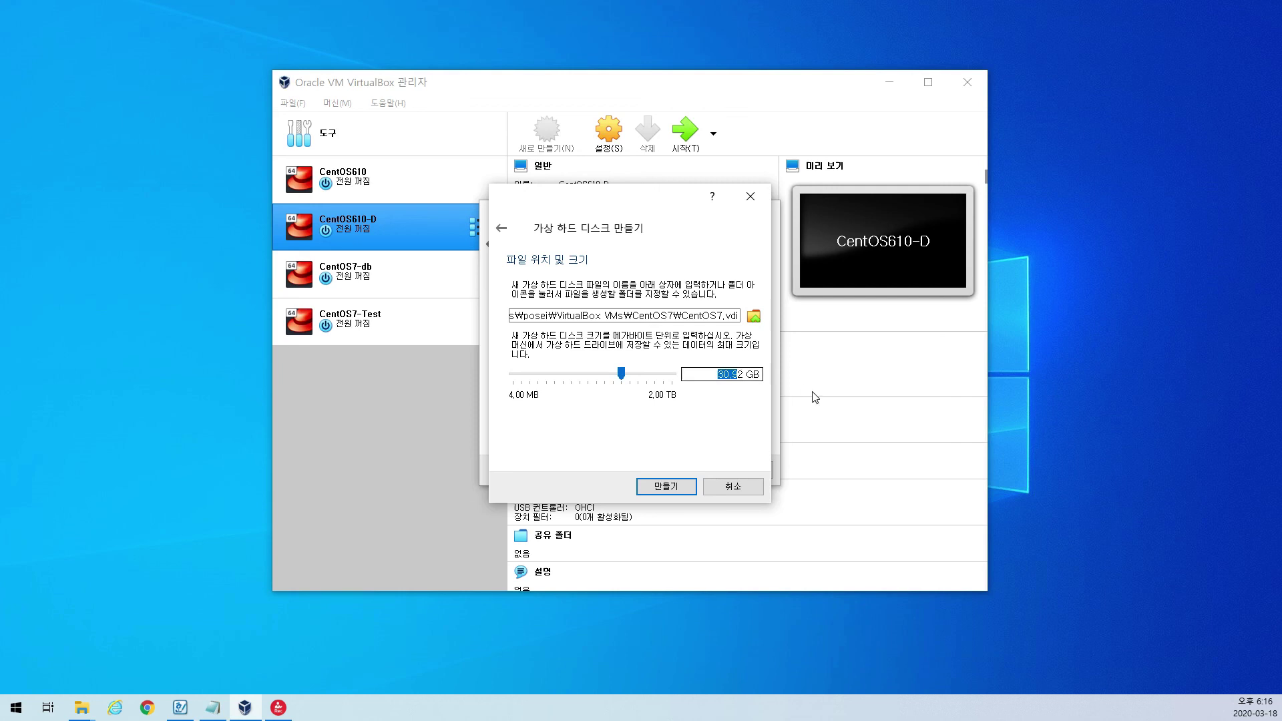
pyautogui.press('Left')
pyautogui.click(676, 488)
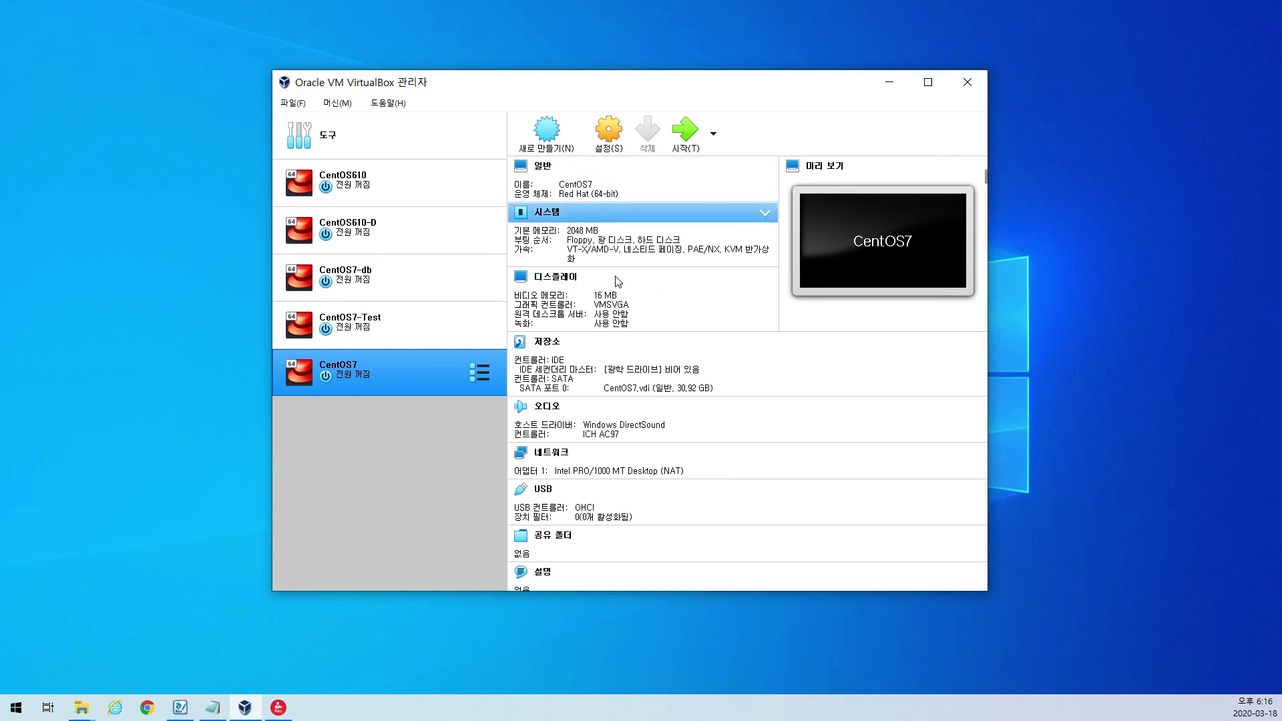
pyautogui.scroll(-1, 653, 370)
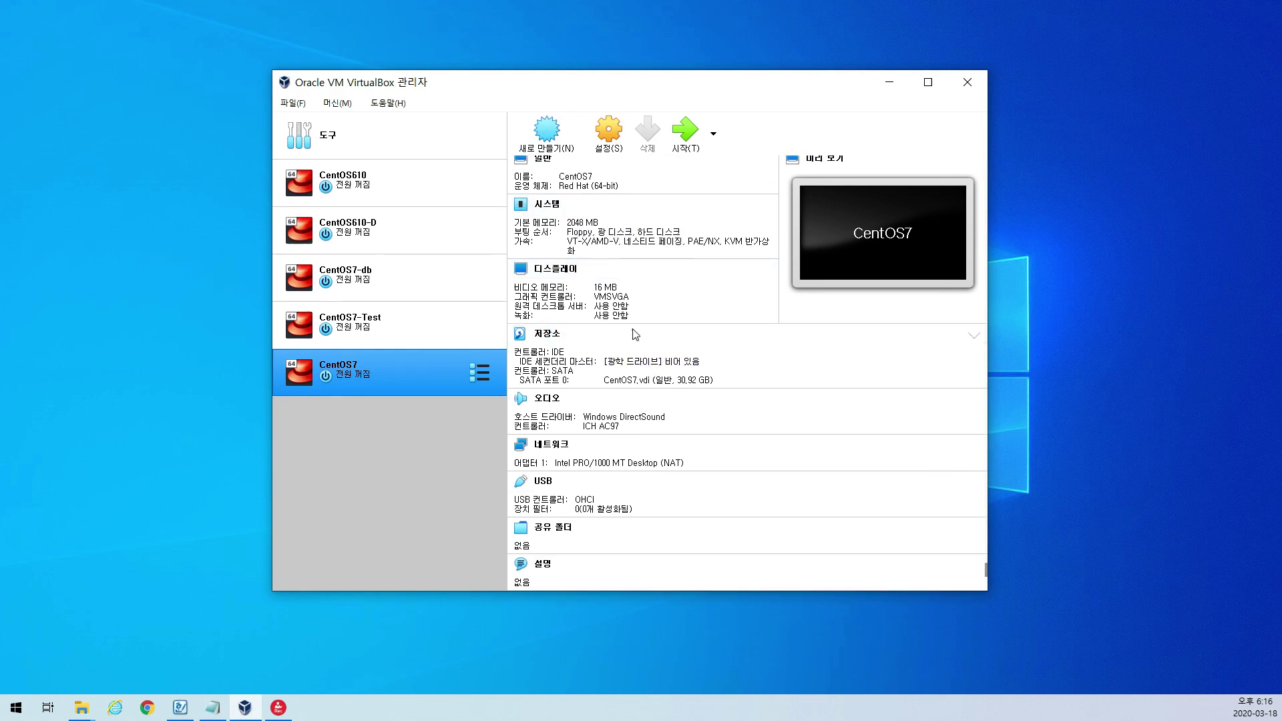
pyautogui.click(608, 136)
pyautogui.click(900, 153)
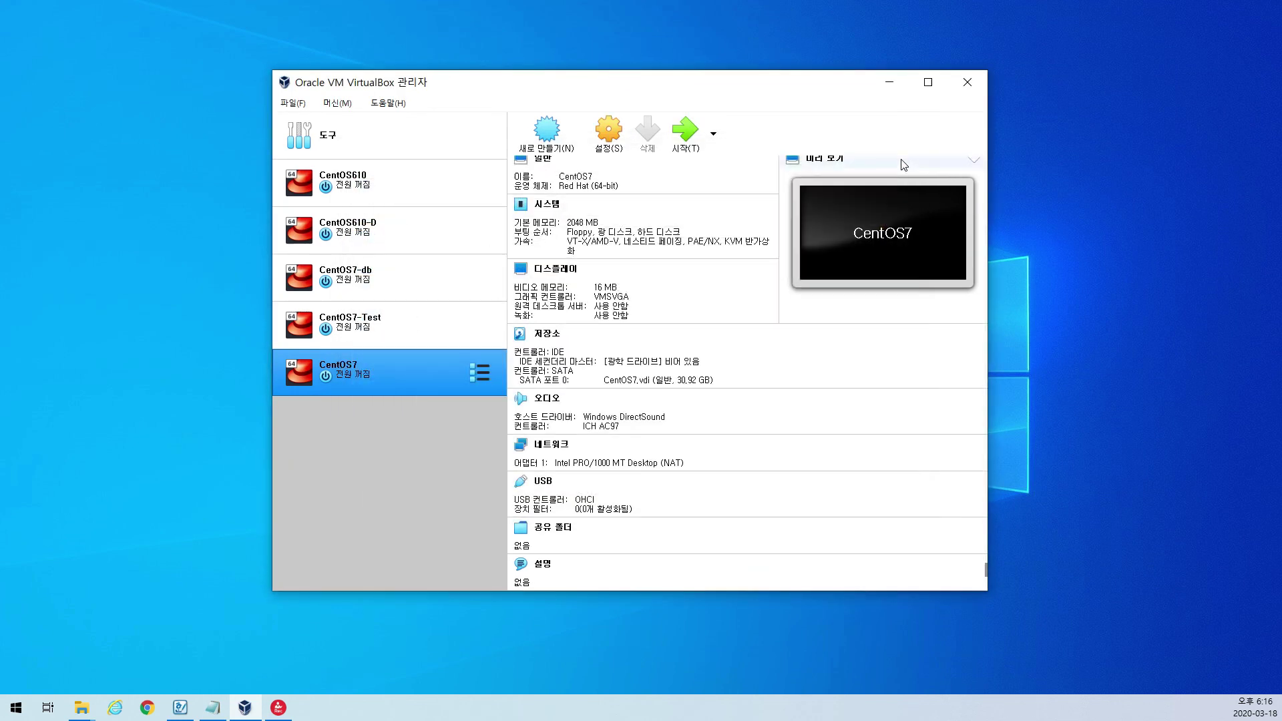